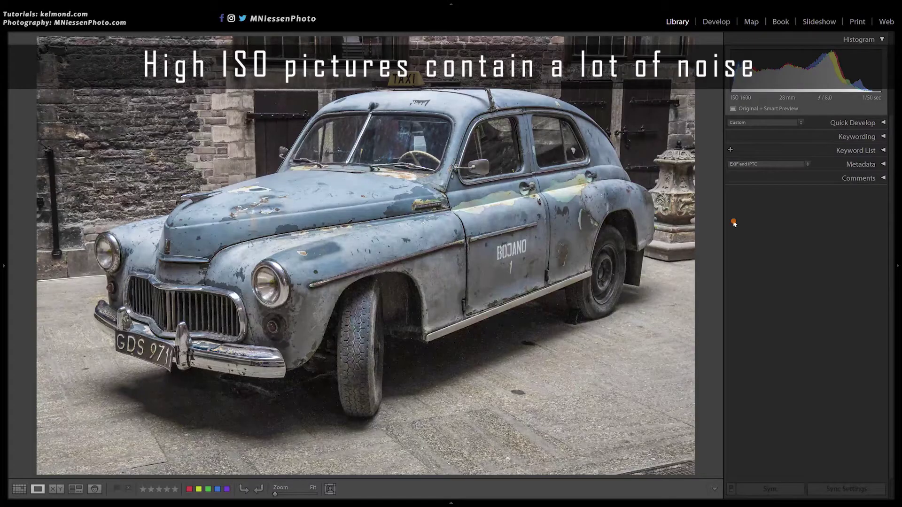
# - Inspect the photo's noise at 2:1 around the rear window, door lettering and tyres
pyautogui.click(587, 161)
pyautogui.moveTo(622, 151)
pyautogui.mouseDown()
pyautogui.moveTo(378, 402)
pyautogui.moveTo(580, 206)
pyautogui.moveTo(511, 297)
pyautogui.mouseUp()
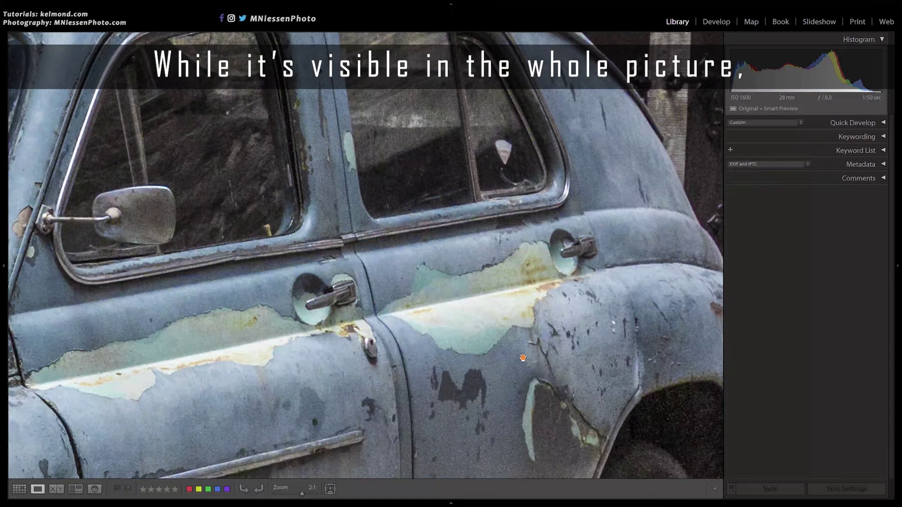
pyautogui.moveTo(526, 351)
pyautogui.mouseDown()
pyautogui.moveTo(359, 337)
pyautogui.moveTo(557, 154)
pyautogui.mouseUp()
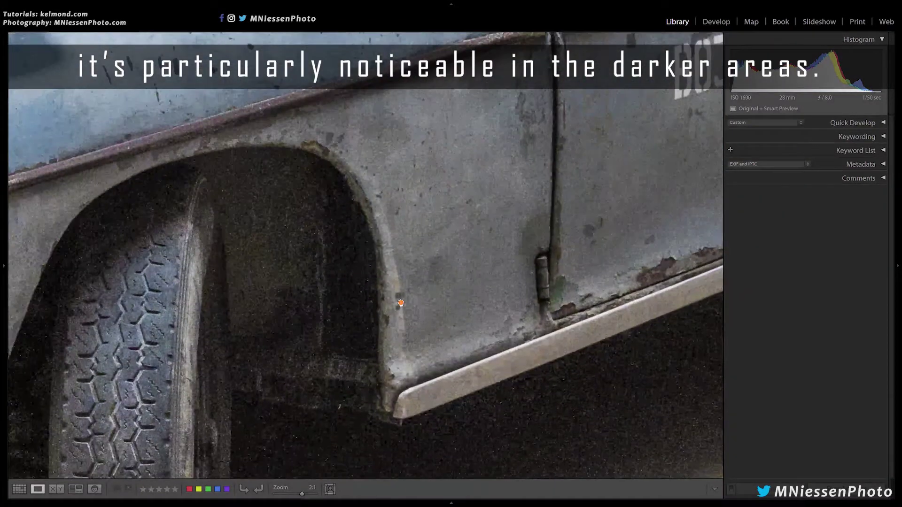
pyautogui.moveTo(320, 357)
pyautogui.mouseDown()
pyautogui.moveTo(497, 197)
pyautogui.moveTo(587, 358)
pyautogui.moveTo(698, 374)
pyautogui.mouseUp()
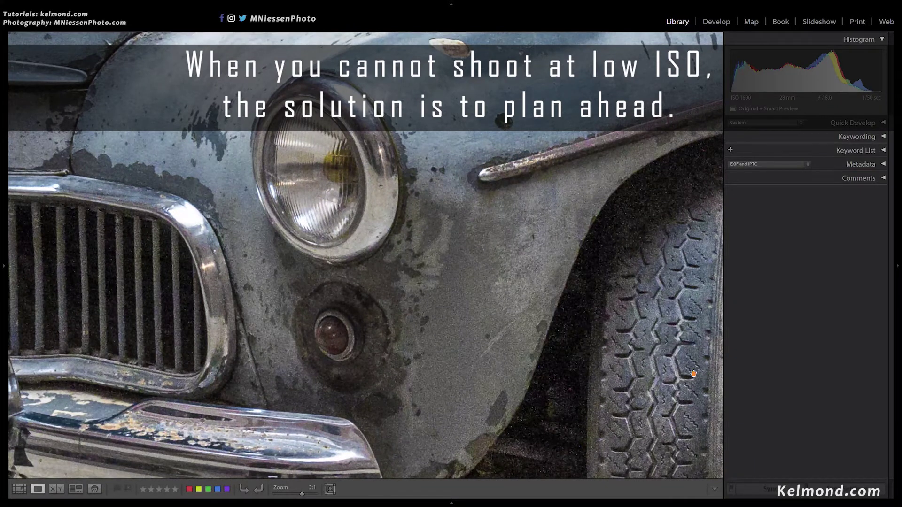
pyautogui.moveTo(580, 335); pyautogui.dragTo(581, 336)
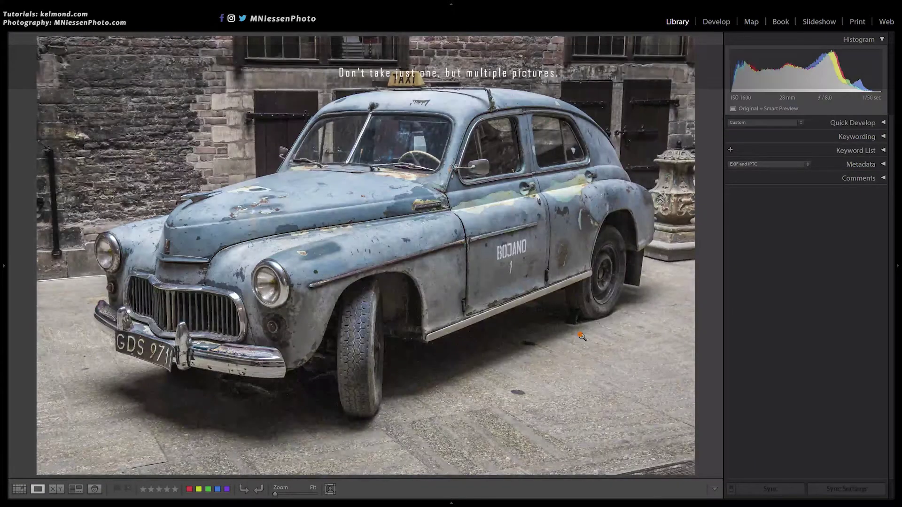
# - Open the ten taxi burst shots as layers of one Photoshop document
pyautogui.press('g')
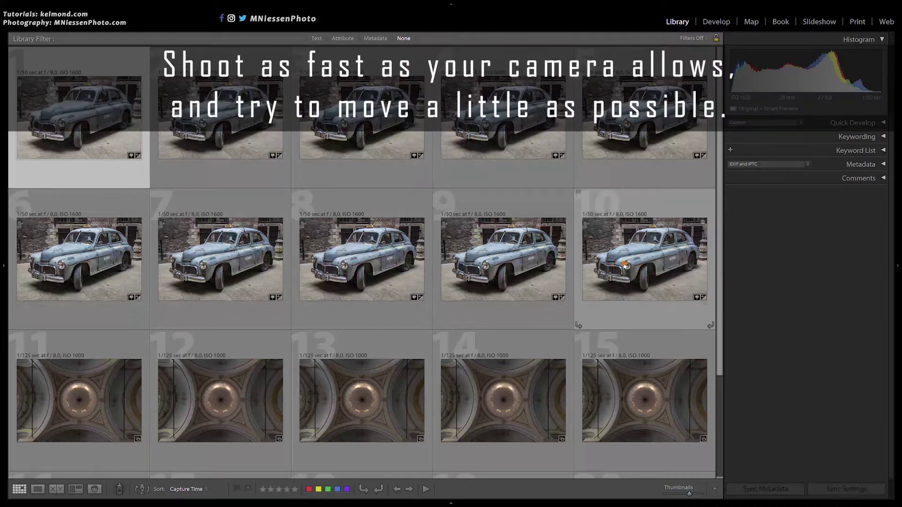
pyautogui.keyDown('shift'); pyautogui.click(624, 265); pyautogui.keyUp('shift')
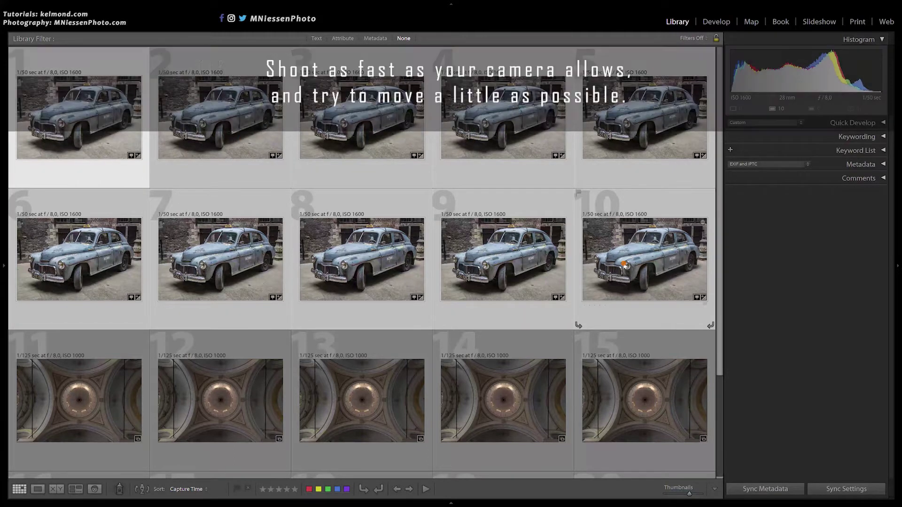
pyautogui.rightClick(610, 239)
pyautogui.moveTo(426, 372)
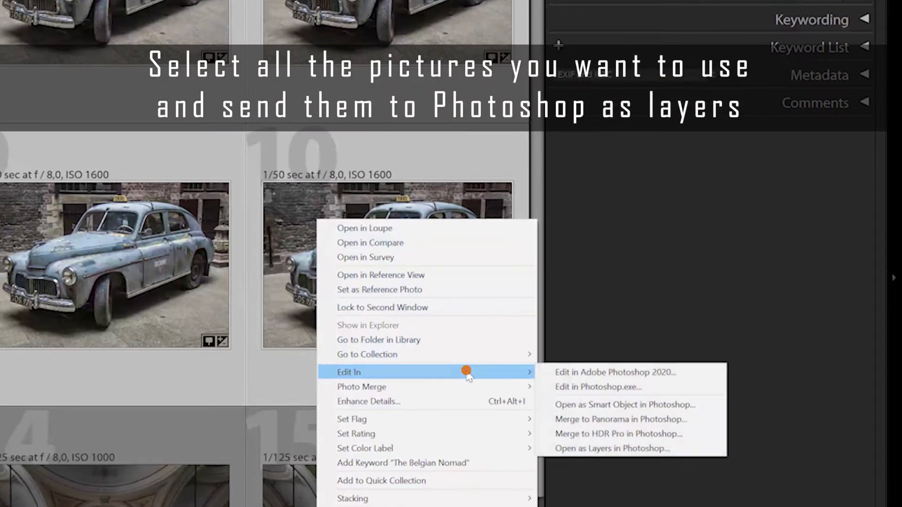
pyautogui.click(616, 452)
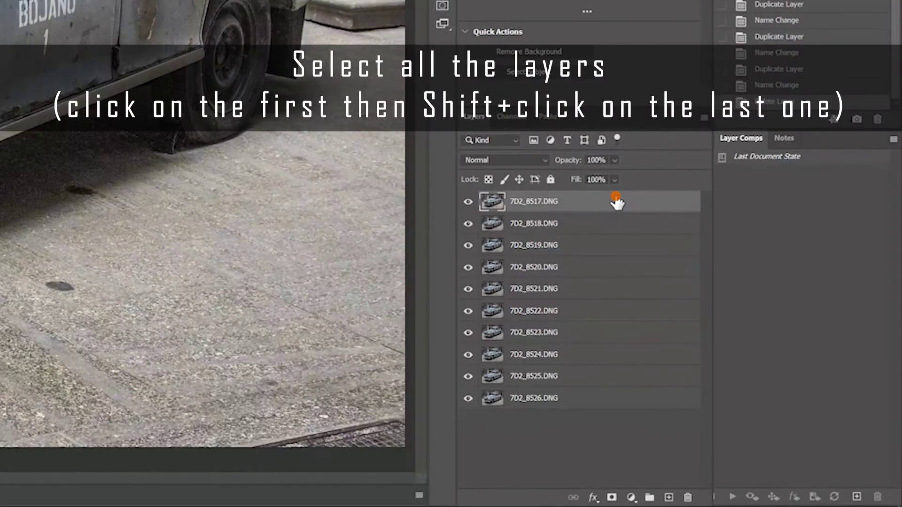
# - Select all ten layers, 7D2_8517 through 7D2_8526, in the Layers panel
pyautogui.keyDown('shift'); pyautogui.click(608, 400); pyautogui.keyUp('shift')
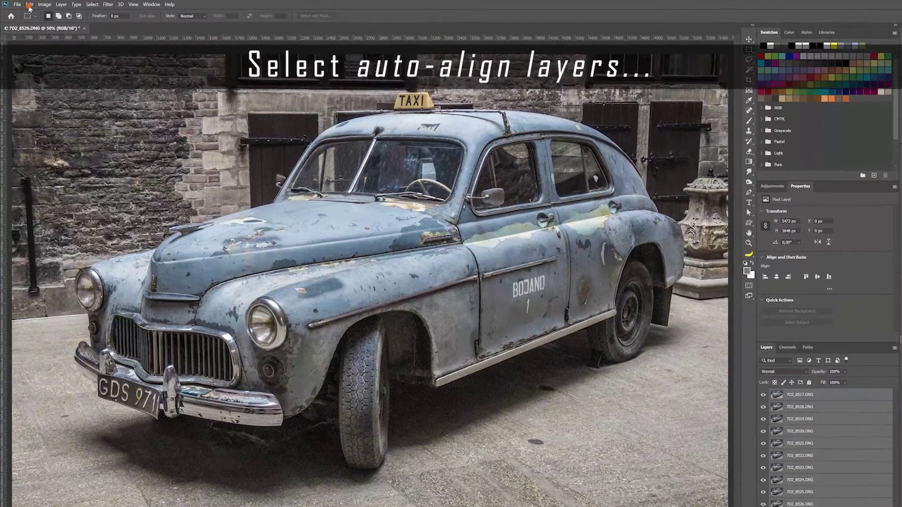
pyautogui.click(26, 5)
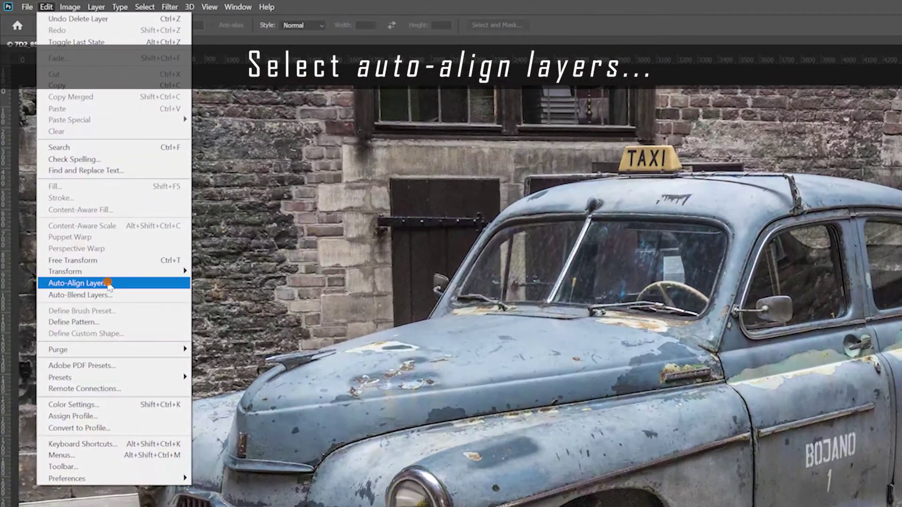
# - Auto-align the layers with Auto projection and Geometric Distortion correction turned off
pyautogui.click(108, 283)
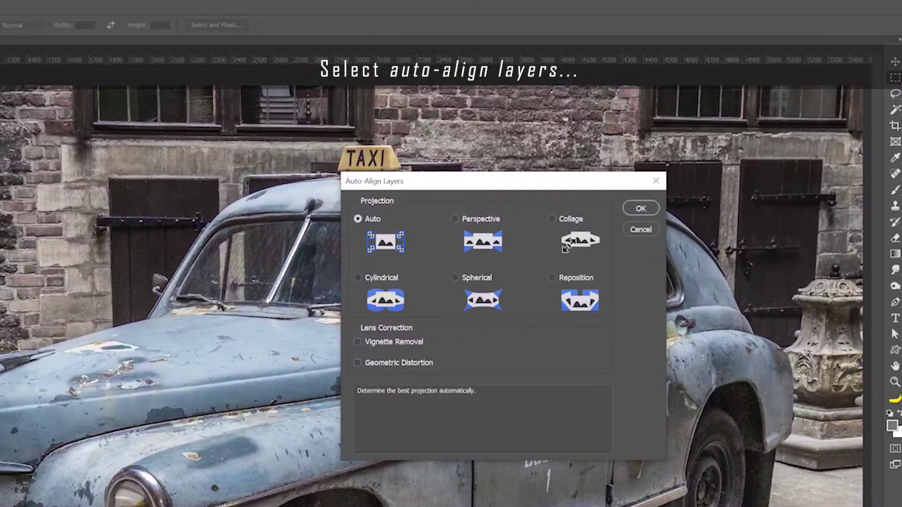
pyautogui.click(310, 220)
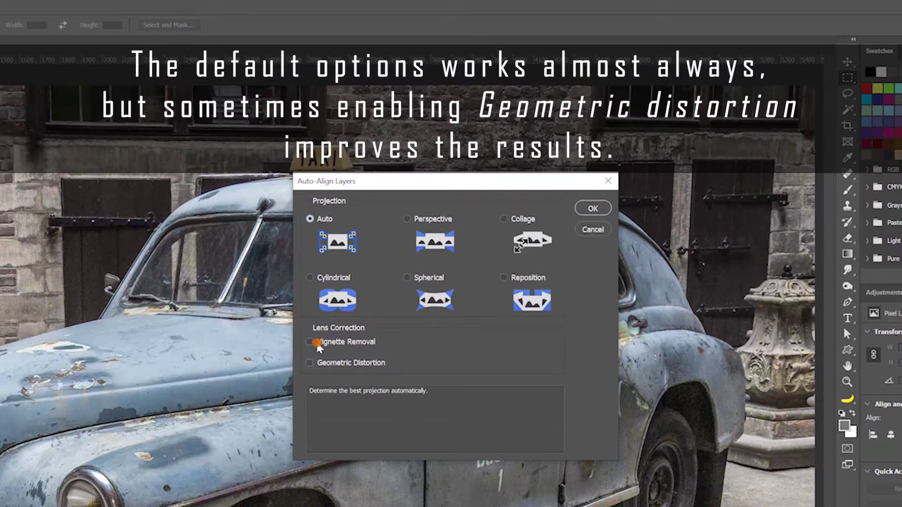
pyautogui.moveTo(358, 363)
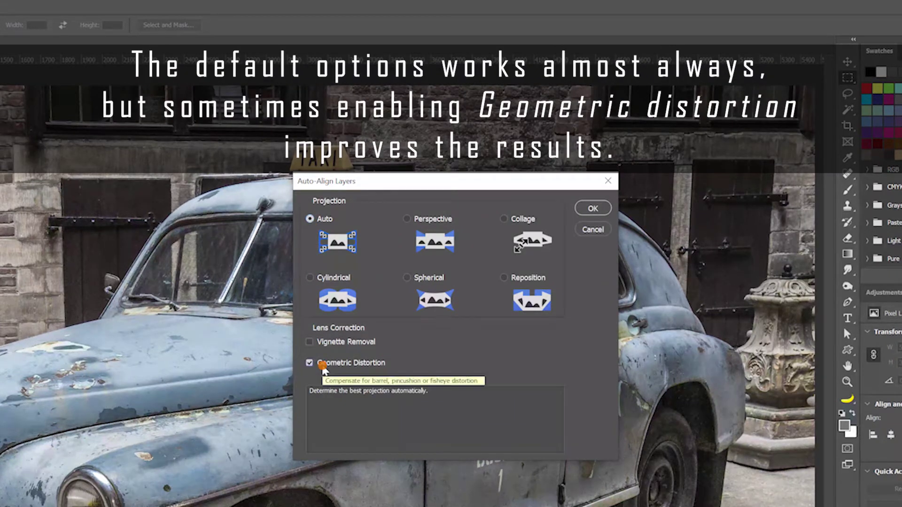
pyautogui.click(323, 368)
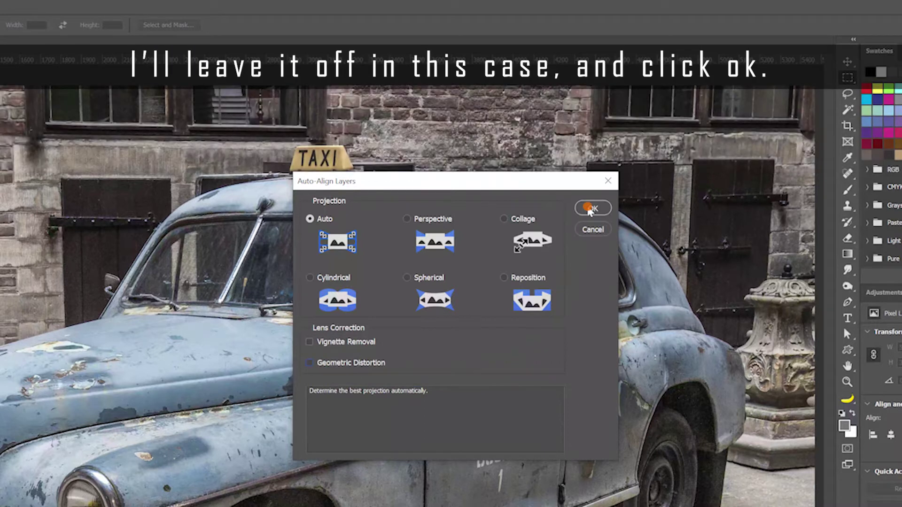
pyautogui.click(590, 209)
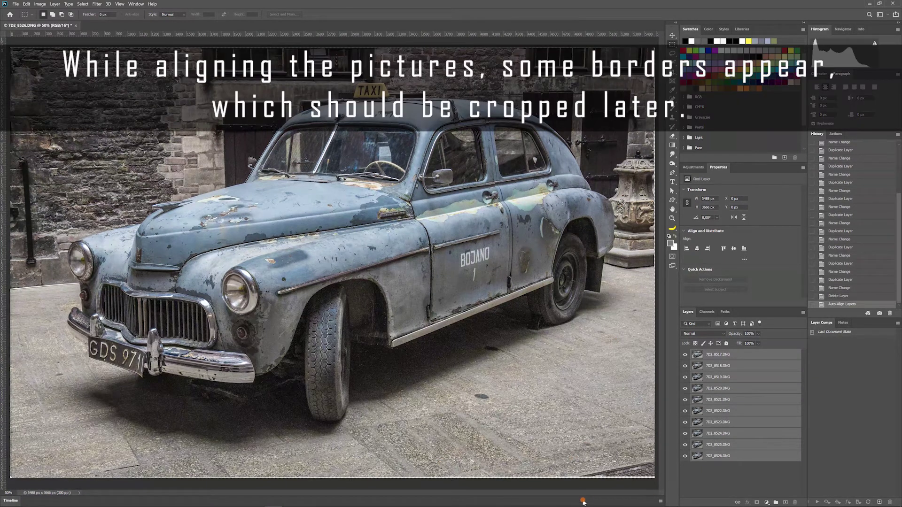
# - Hide the upper layers one by one to check alignment, then make all visible again
pyautogui.click(684, 355)
pyautogui.click(685, 366)
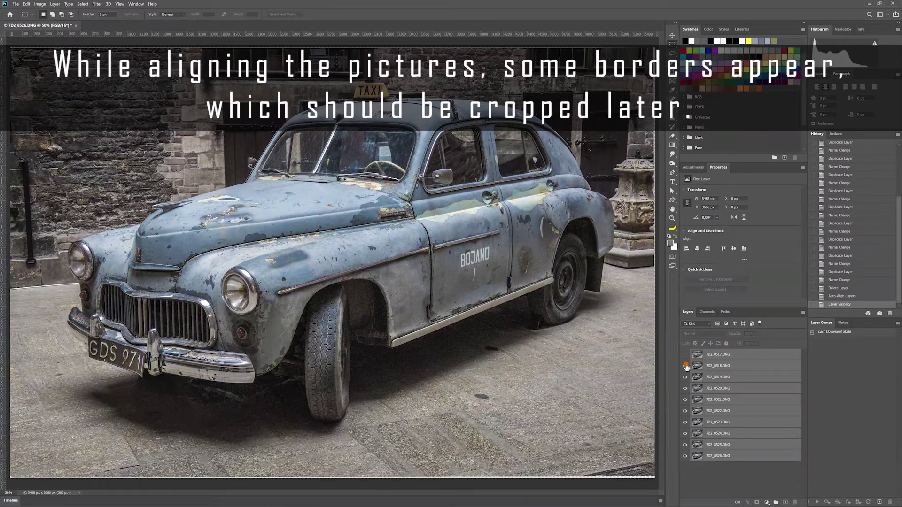
pyautogui.click(685, 378)
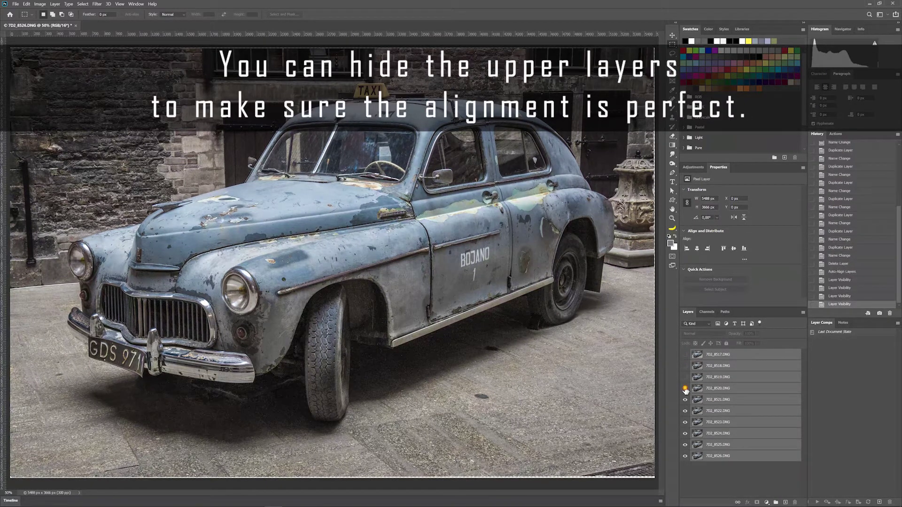
pyautogui.click(685, 400)
pyautogui.click(685, 422)
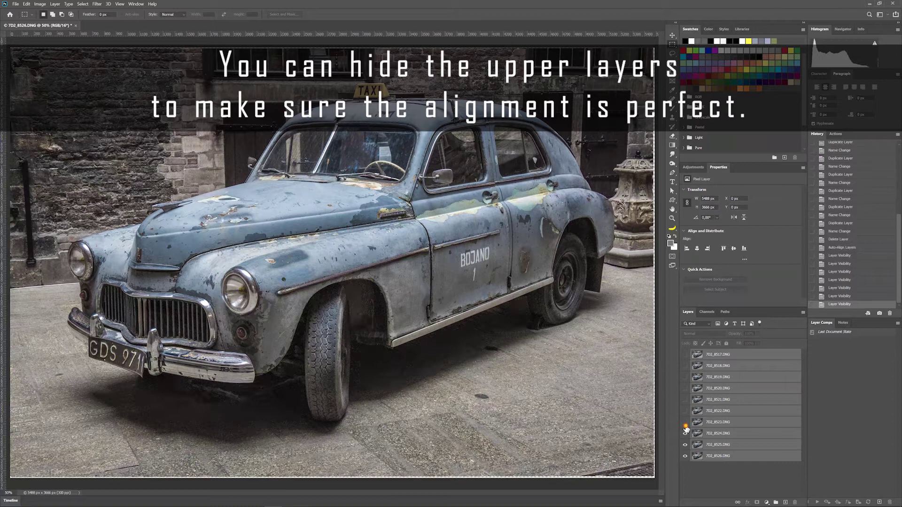
pyautogui.click(685, 434)
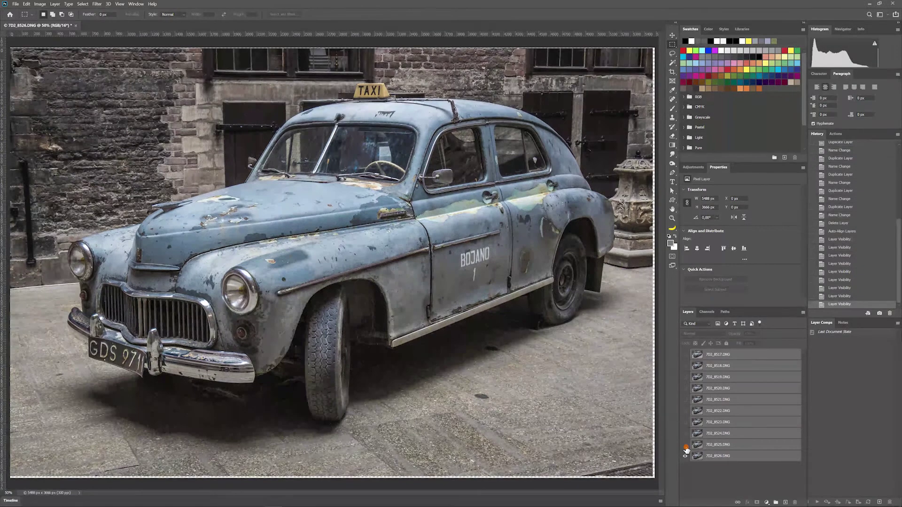
pyautogui.moveTo(684, 411); pyautogui.dragTo(685, 355)
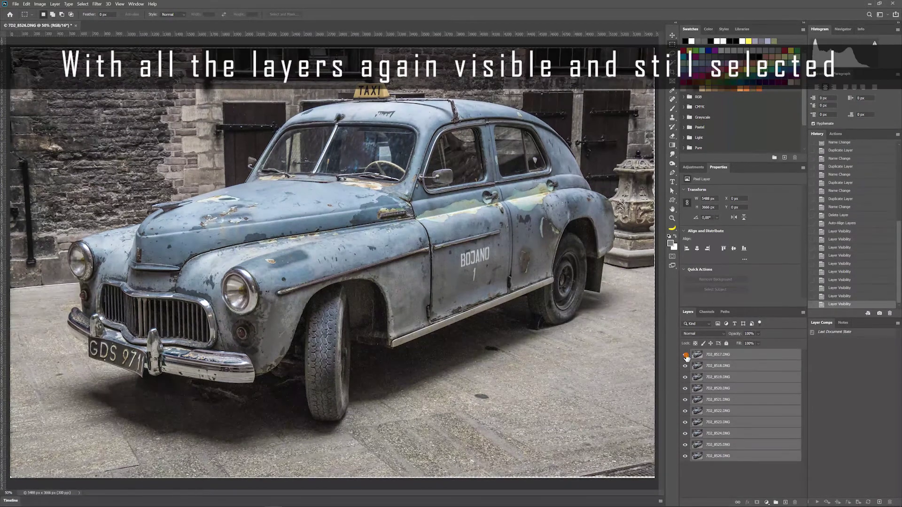
pyautogui.rightClick(740, 357)
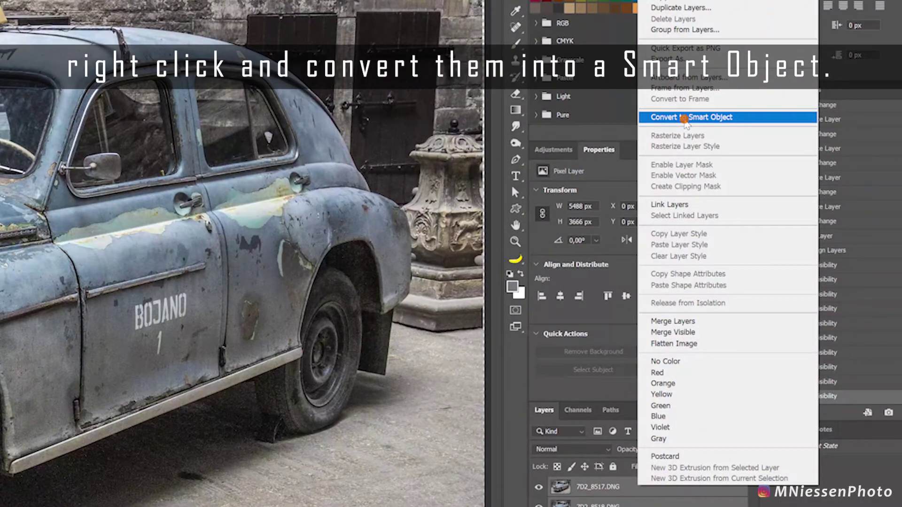
# - Convert the ten layers to a Smart Object, set Median stack mode, and view at 100%
pyautogui.click(684, 120)
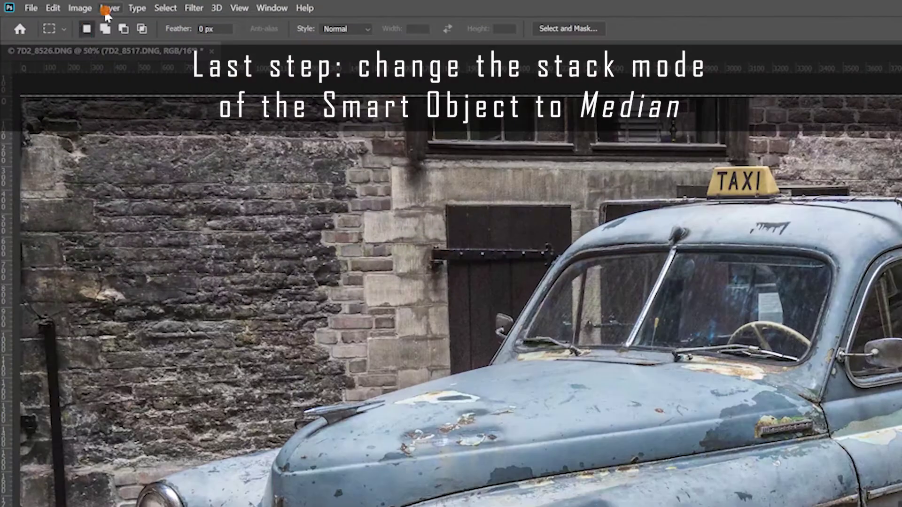
pyautogui.click(108, 9)
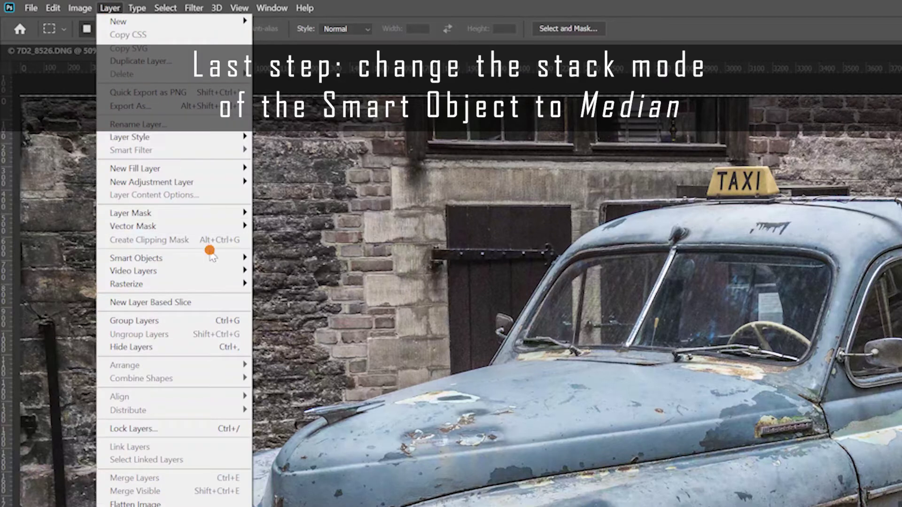
pyautogui.moveTo(134, 111)
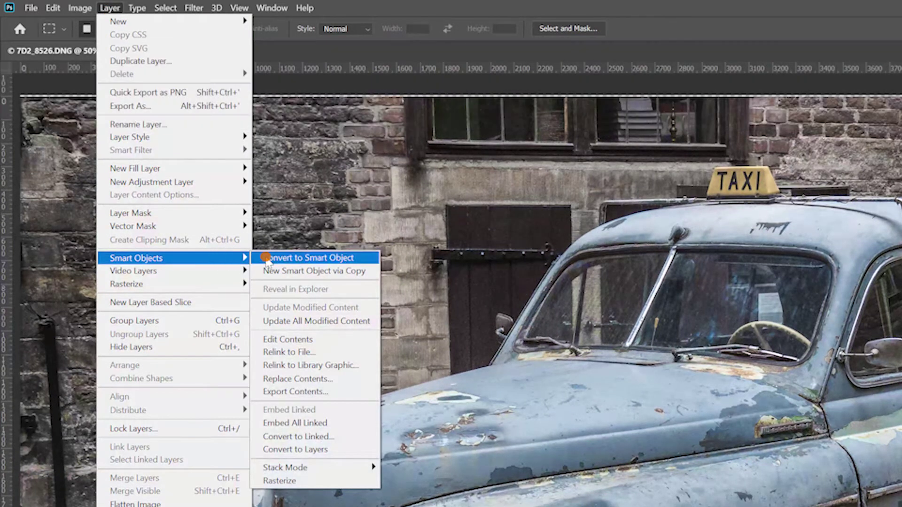
pyautogui.moveTo(260, 285)
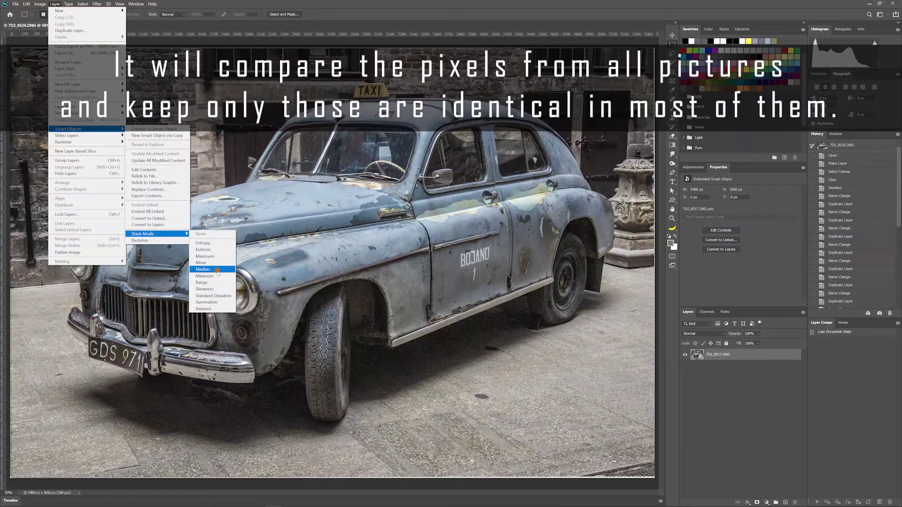
pyautogui.click(216, 270)
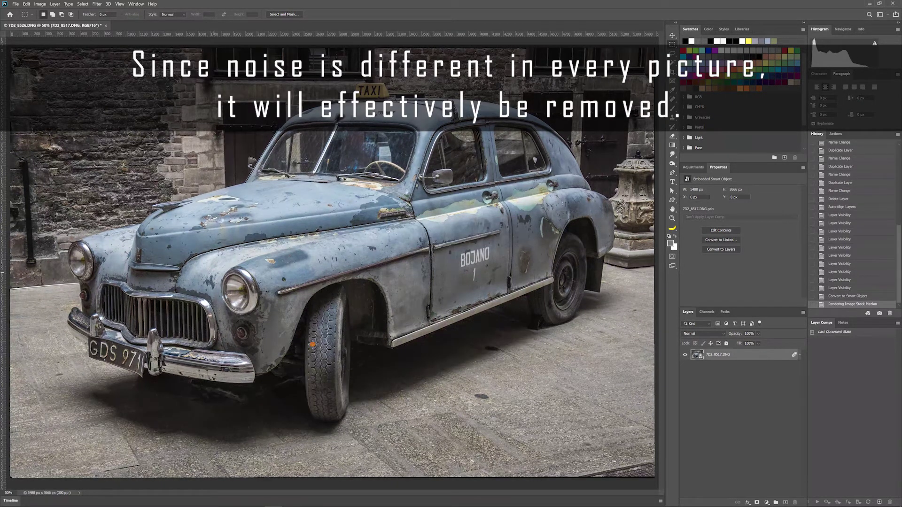
pyautogui.click(366, 363)
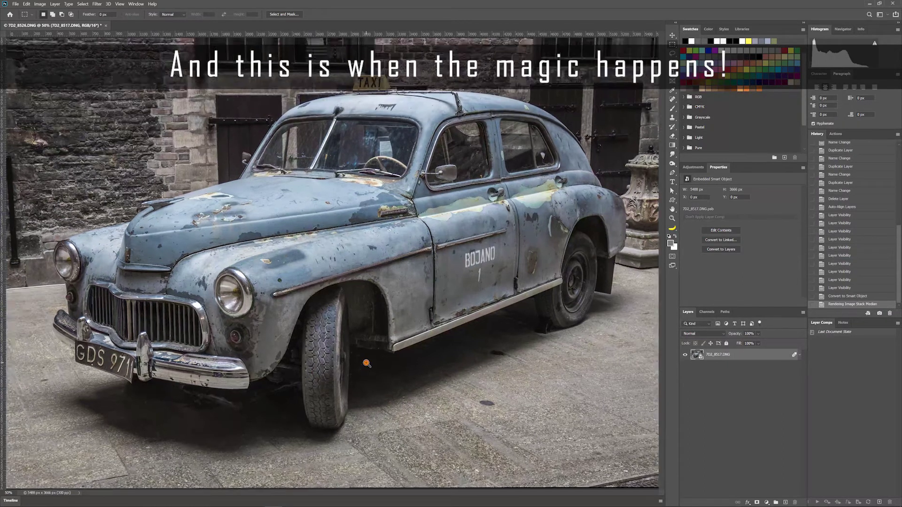
pyautogui.click(366, 363)
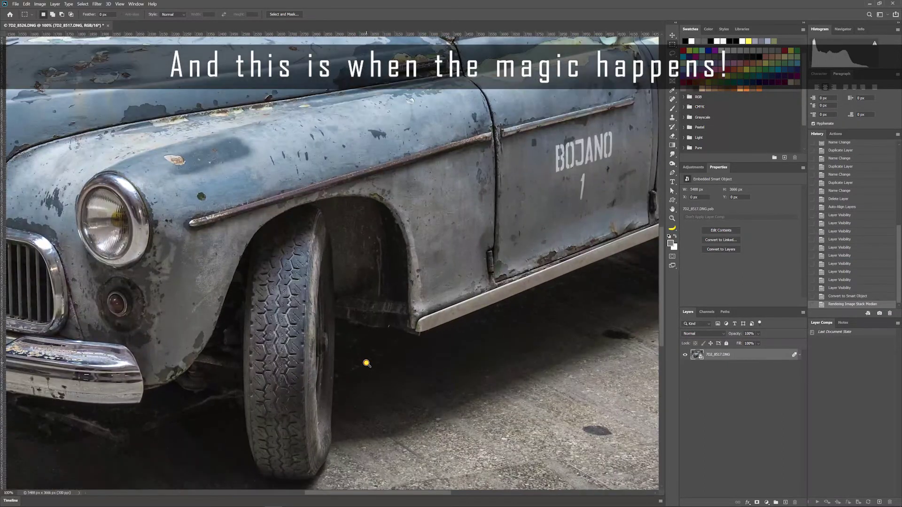
pyautogui.click(366, 363)
pyautogui.moveTo(366, 363)
pyautogui.mouseDown()
pyautogui.moveTo(487, 341)
pyautogui.moveTo(570, 274)
pyautogui.mouseUp()
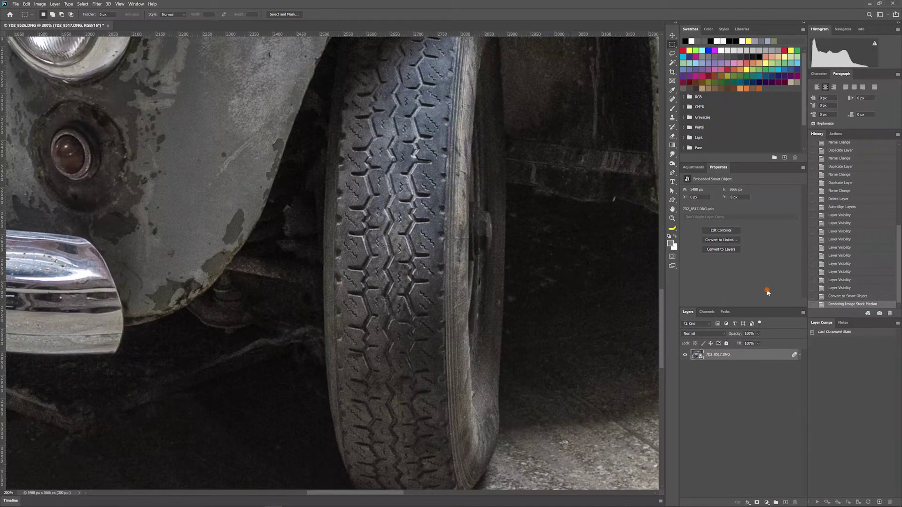
pyautogui.click(855, 296)
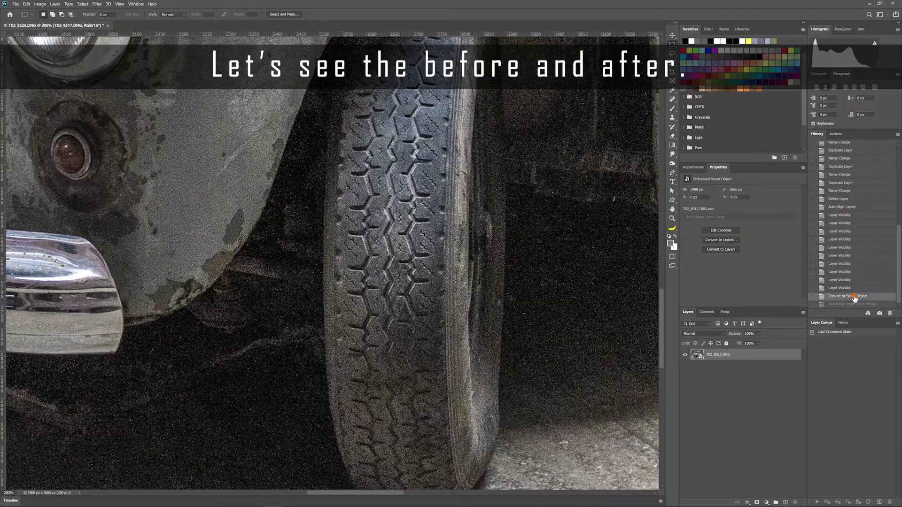
pyautogui.click(855, 304)
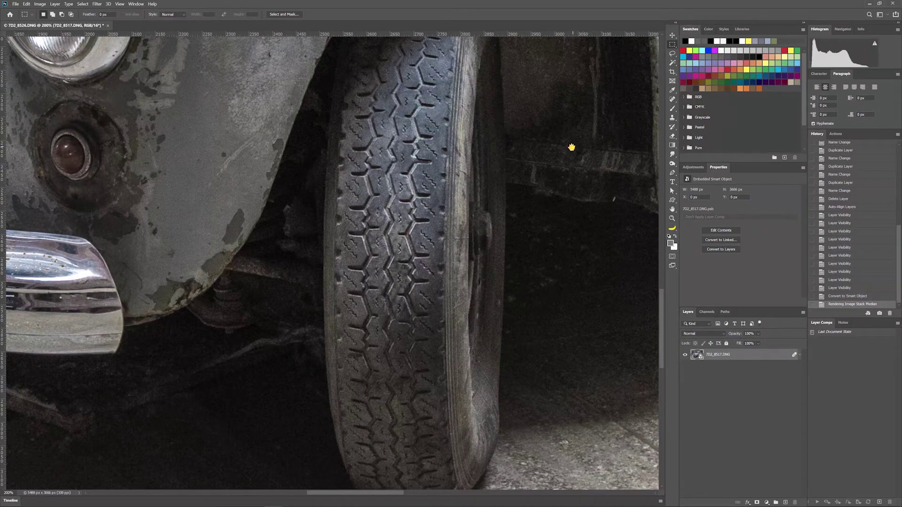
pyautogui.moveTo(572, 146); pyautogui.dragTo(191, 447)
pyautogui.moveTo(477, 214); pyautogui.dragTo(401, 322)
pyautogui.hotkey('ctrl', 'r')
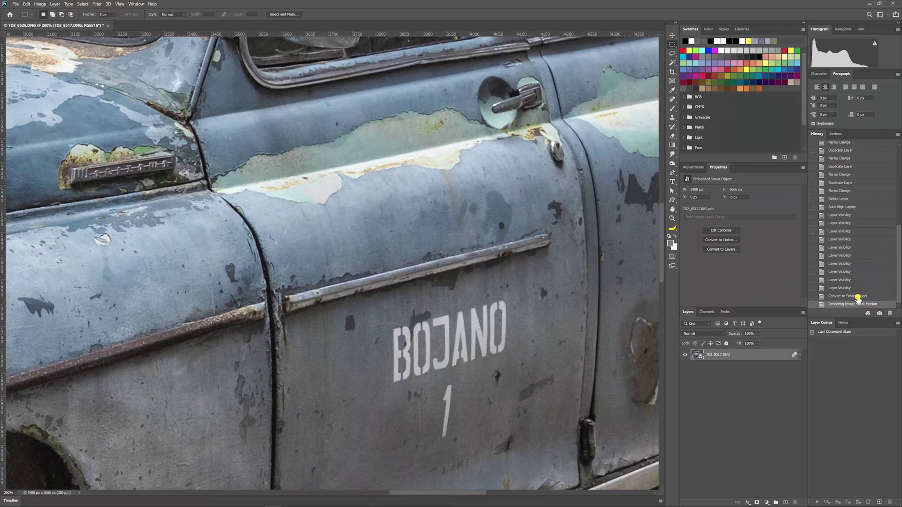
pyautogui.click(858, 297)
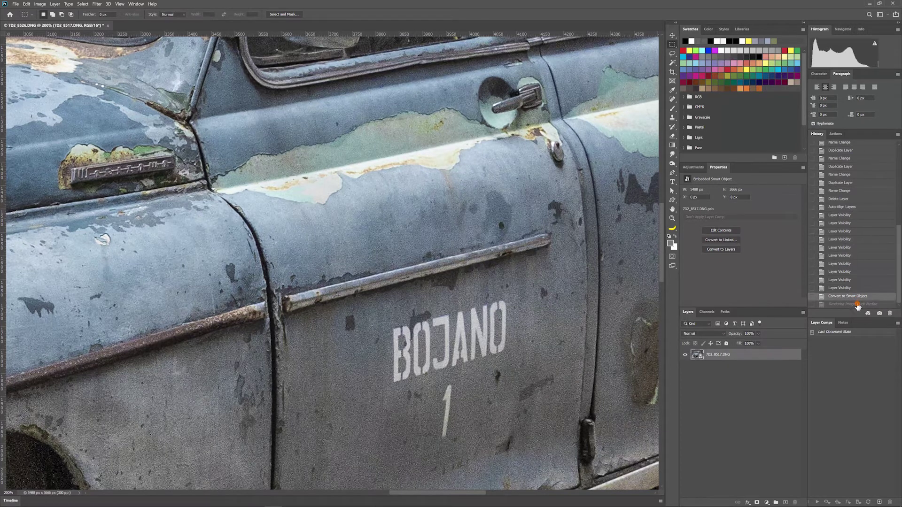
pyautogui.click(857, 304)
pyautogui.moveTo(630, 202)
pyautogui.mouseDown()
pyautogui.moveTo(432, 368)
pyautogui.moveTo(436, 386)
pyautogui.mouseUp()
pyautogui.hotkey('ctrl', 'r')
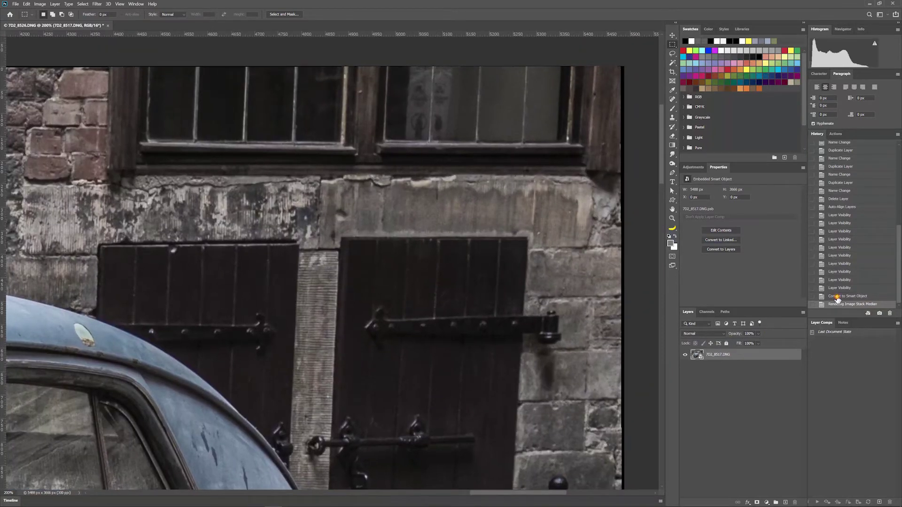
pyautogui.click(837, 297)
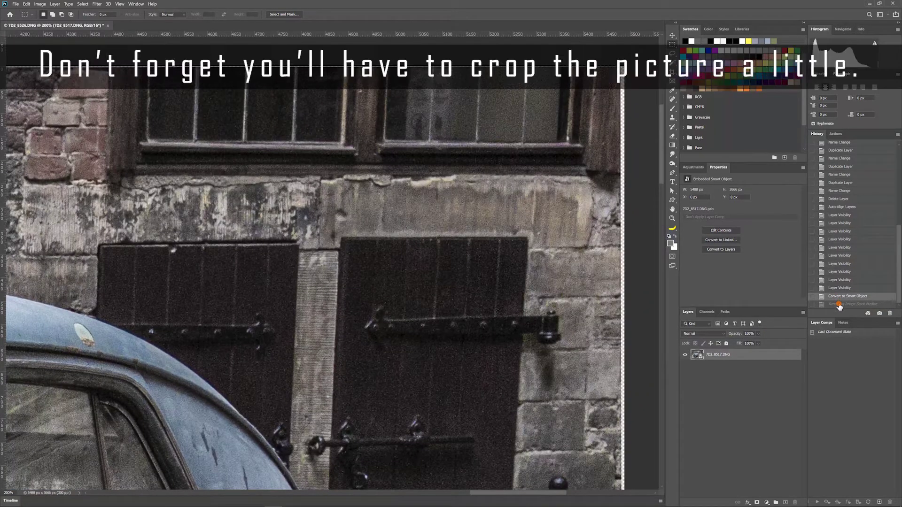
pyautogui.click(839, 305)
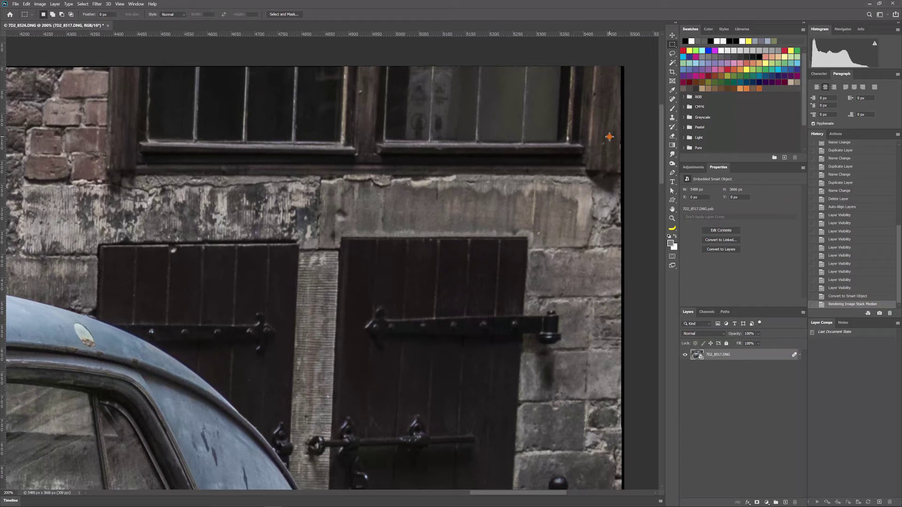
pyautogui.scroll(-1, 174, 344)
pyautogui.scroll(-1, 174, 344)
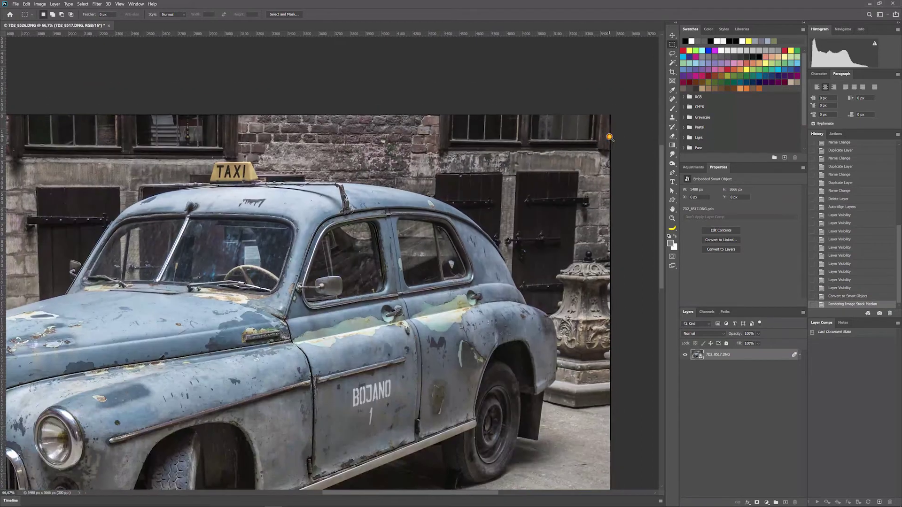
pyautogui.scroll(-1, 174, 344)
pyautogui.moveTo(174, 344)
pyautogui.mouseDown()
pyautogui.moveTo(475, 153)
pyautogui.moveTo(499, 150)
pyautogui.mouseUp()
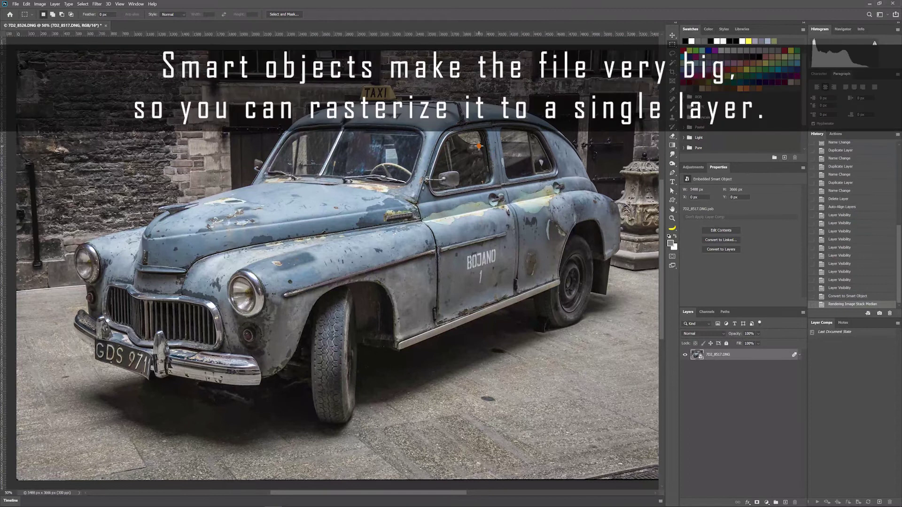
# - Rasterize the median smart object layer and save the document when closing it
pyautogui.rightClick(735, 357)
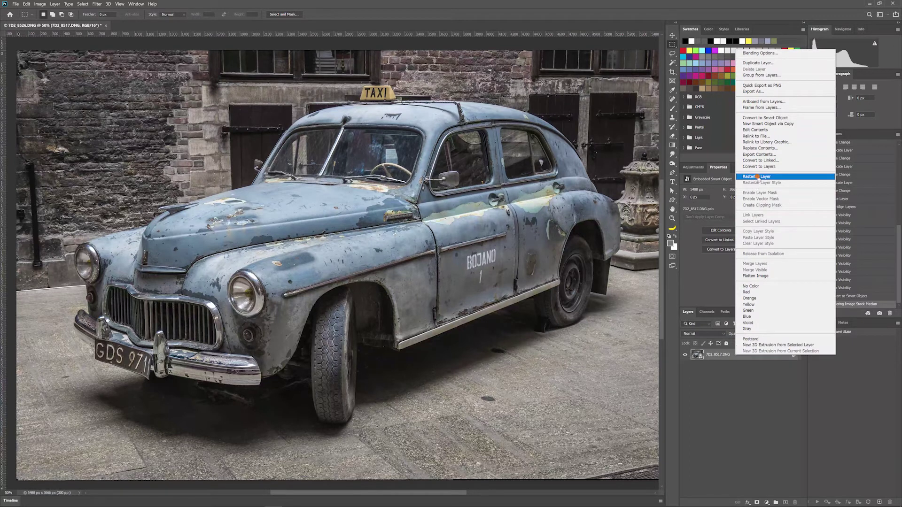
pyautogui.click(758, 177)
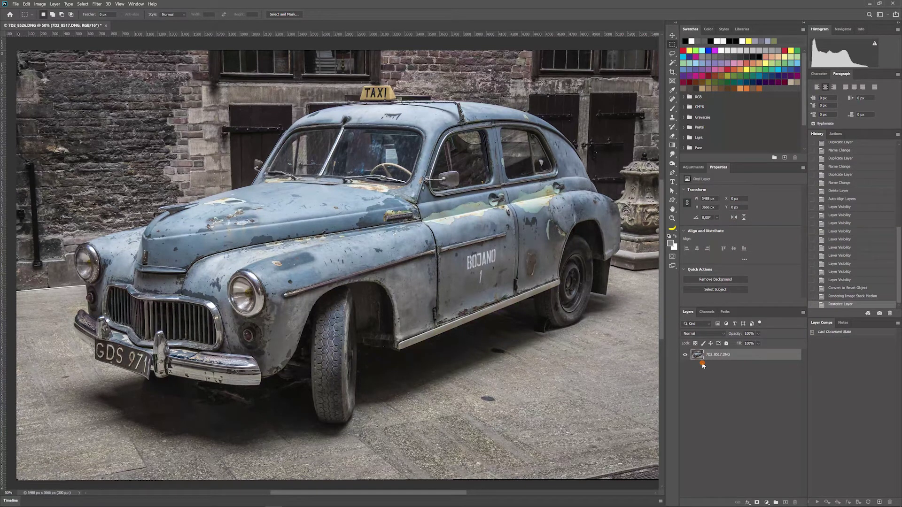
pyautogui.click(106, 25)
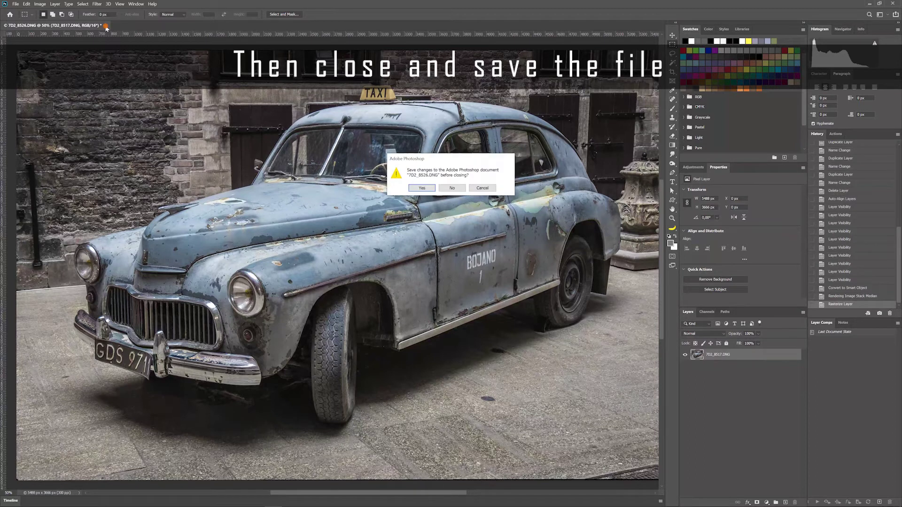
pyautogui.click(422, 188)
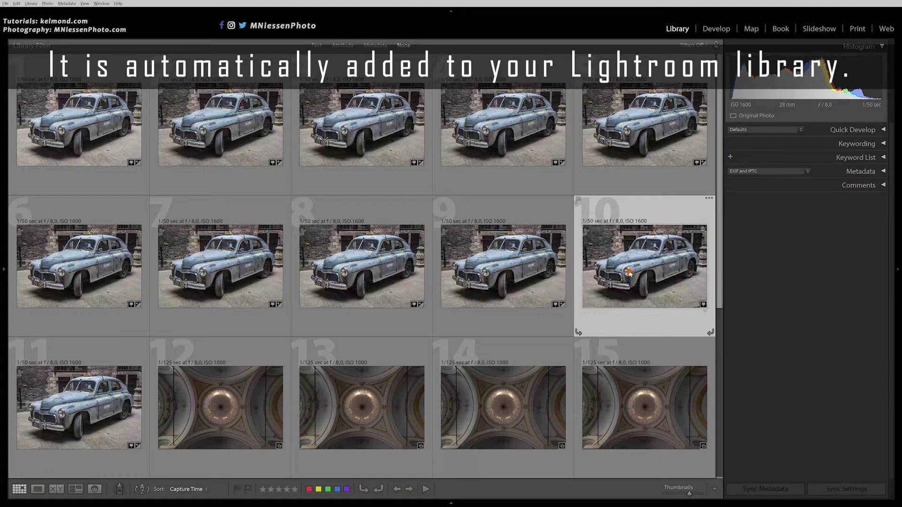
# - Open the stacked taxi composite in Loupe, check front tyre noise close up, then fit to view
pyautogui.doubleClick(629, 272)
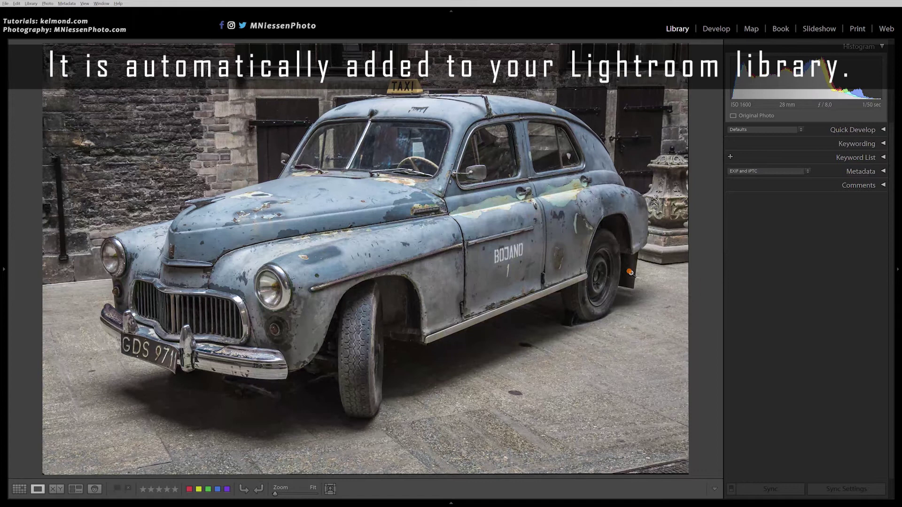
pyautogui.click(360, 355)
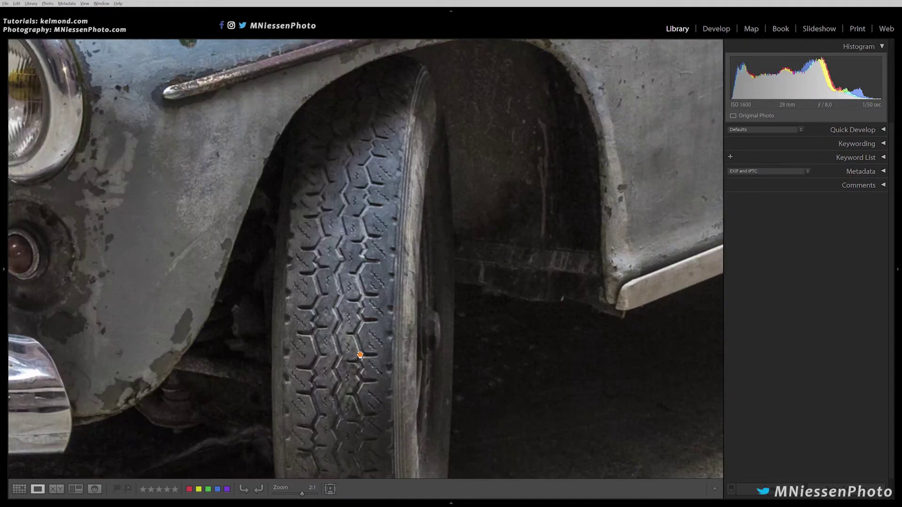
pyautogui.moveTo(497, 277)
pyautogui.mouseDown()
pyautogui.moveTo(318, 253)
pyautogui.moveTo(450, 321)
pyautogui.mouseUp()
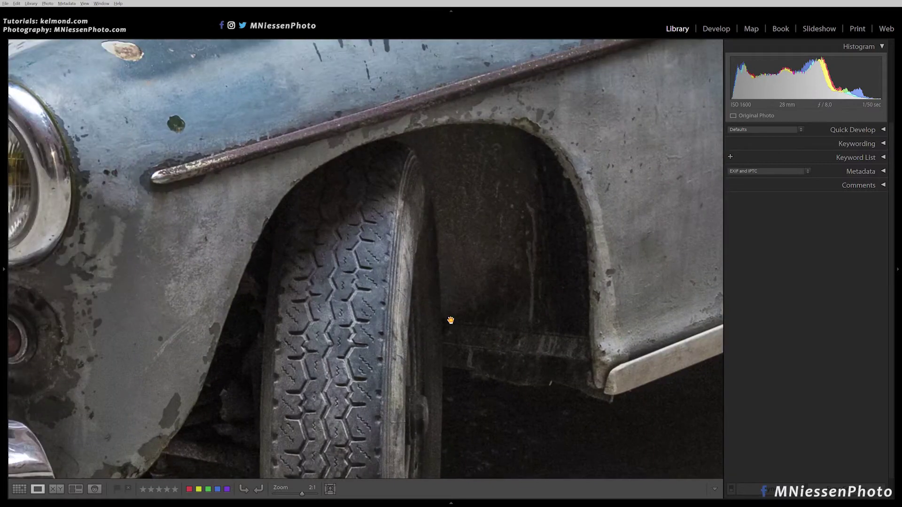
pyautogui.click(292, 495)
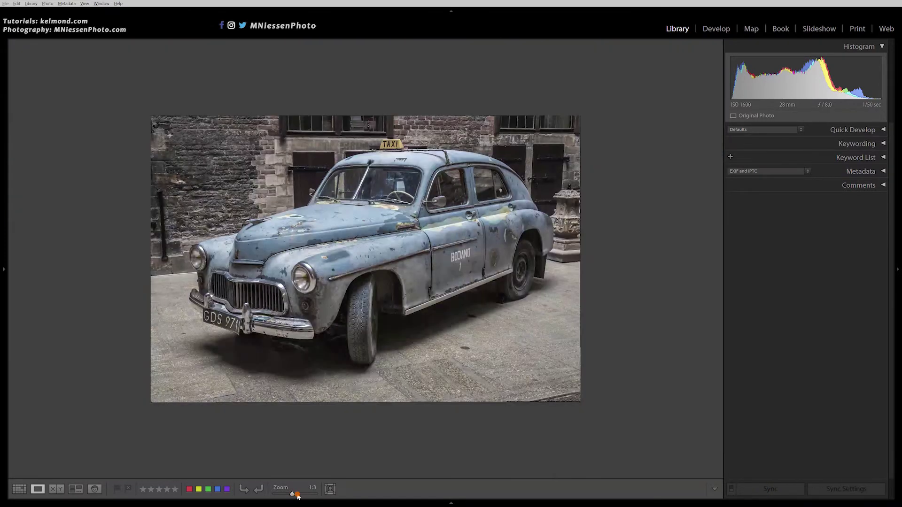
pyautogui.click(298, 495)
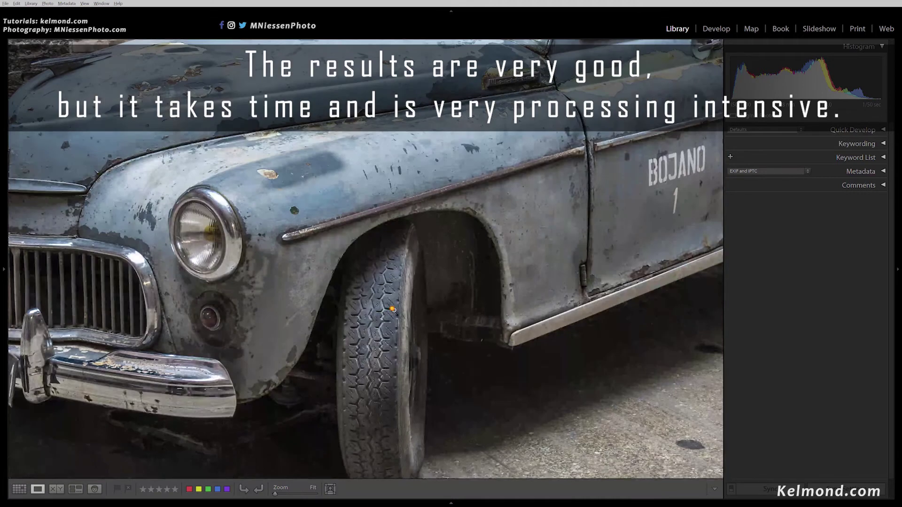
pyautogui.click(392, 310)
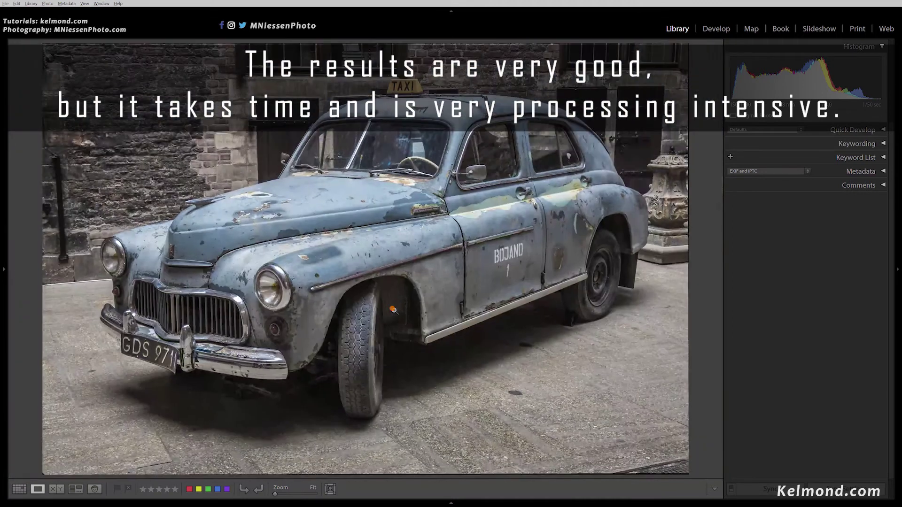